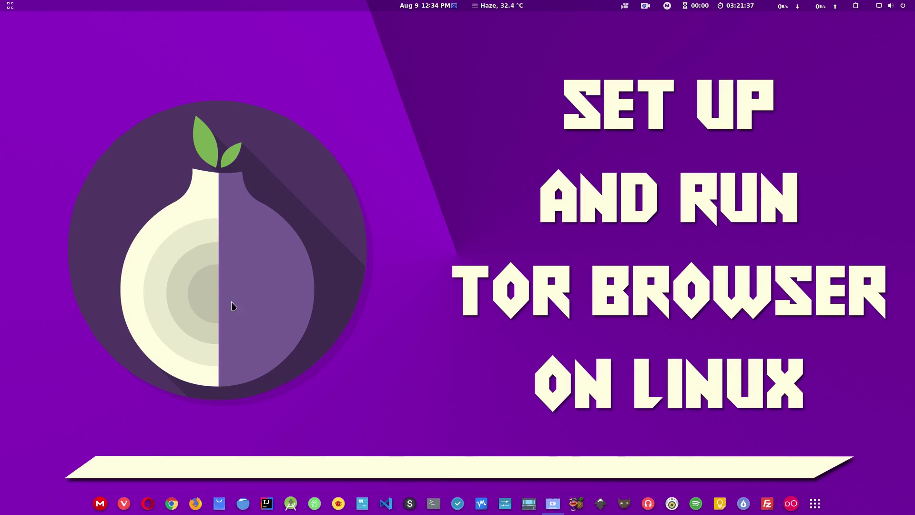
# - In Opera, go to torproject.org and download the Linux Tor Browser package
pyautogui.click(147, 503)
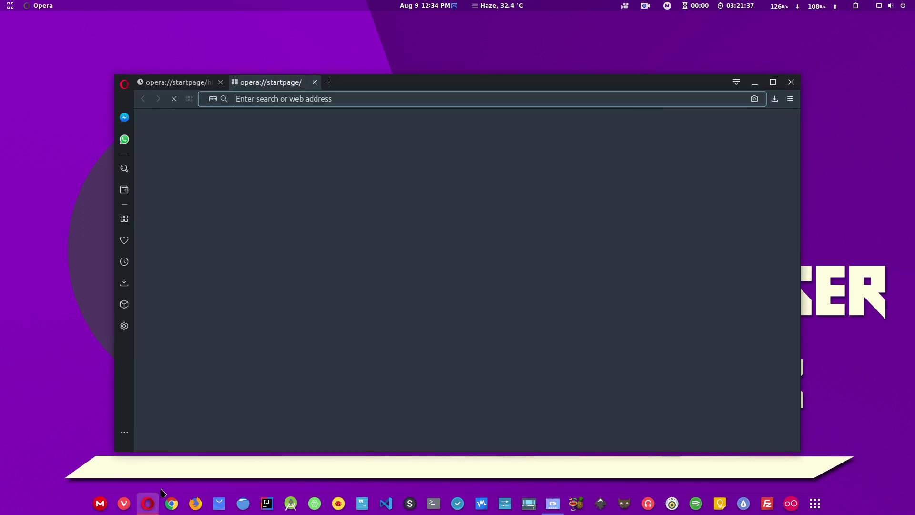
pyautogui.click(343, 98)
pyautogui.write('torproject.org')
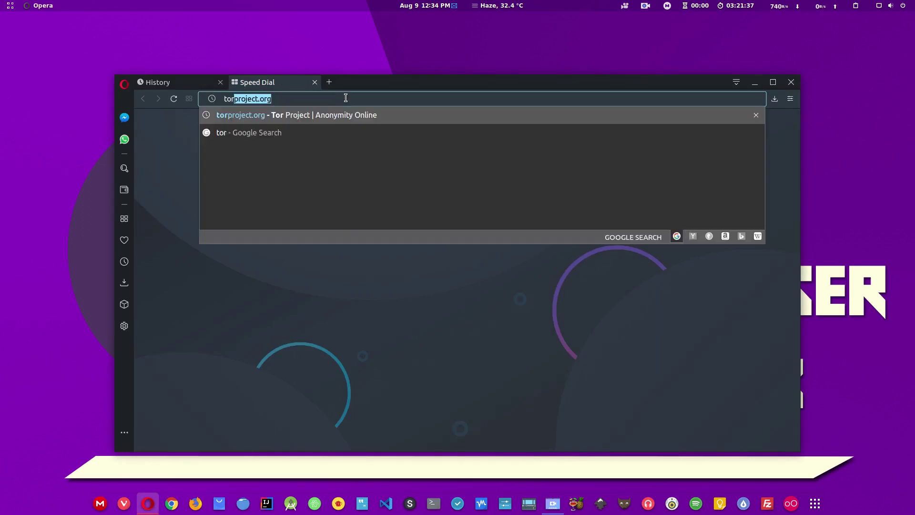
pyautogui.press('Return')
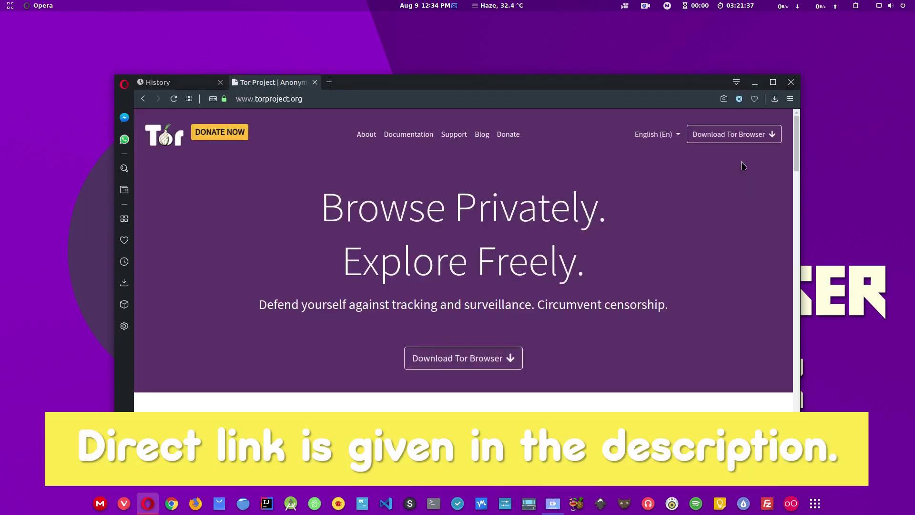
pyautogui.click(512, 358)
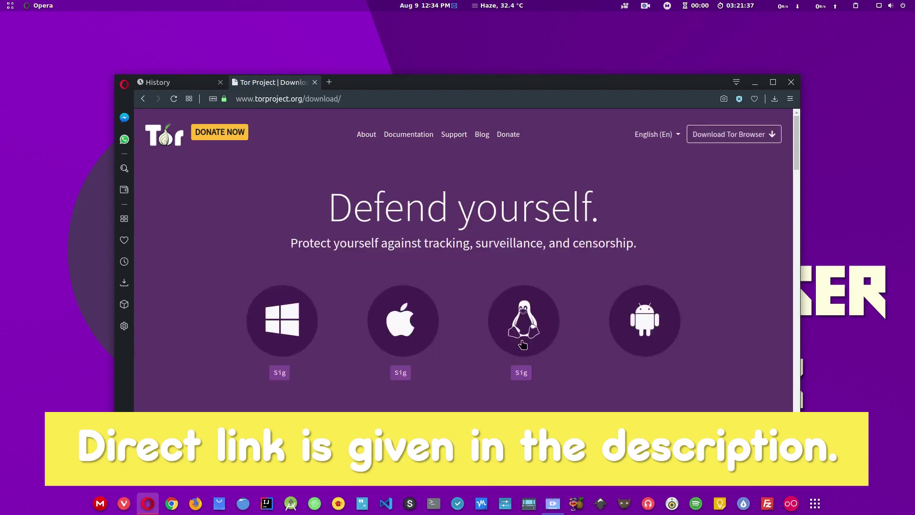
pyautogui.click(539, 312)
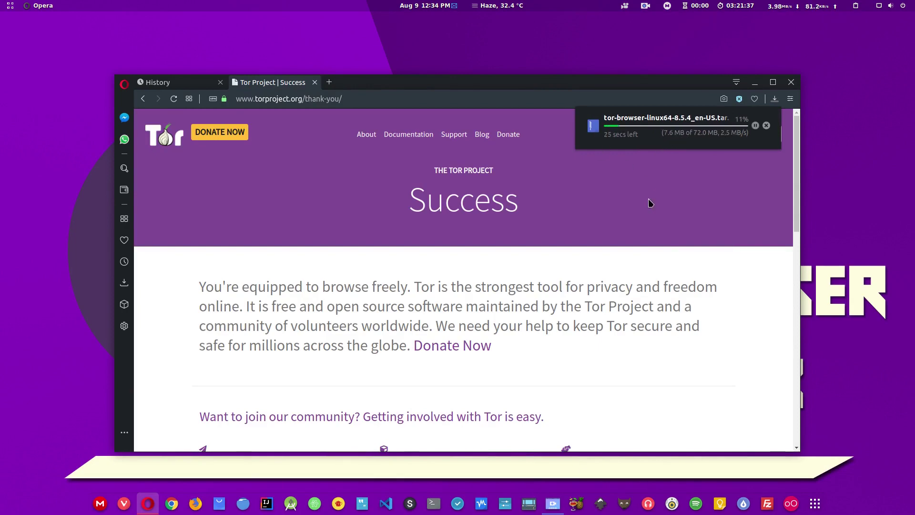
# - Confirm tor-browser-linux64-8.5.4_en-US.tar.xz finished downloading, then view the Android download section
pyautogui.click(775, 100)
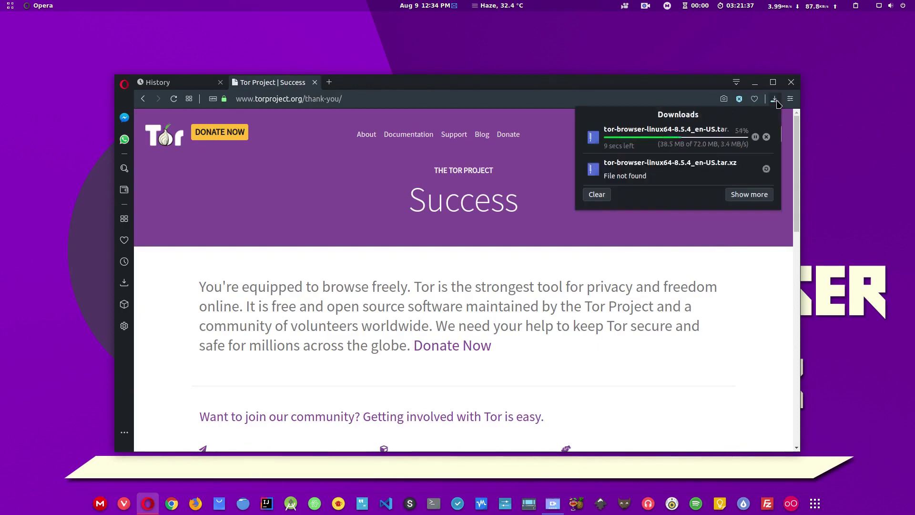
pyautogui.click(717, 333)
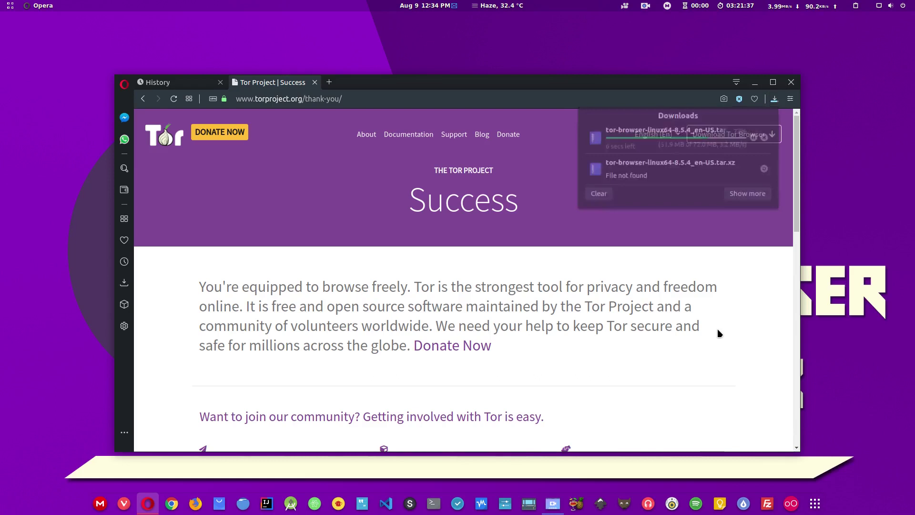
pyautogui.click(143, 99)
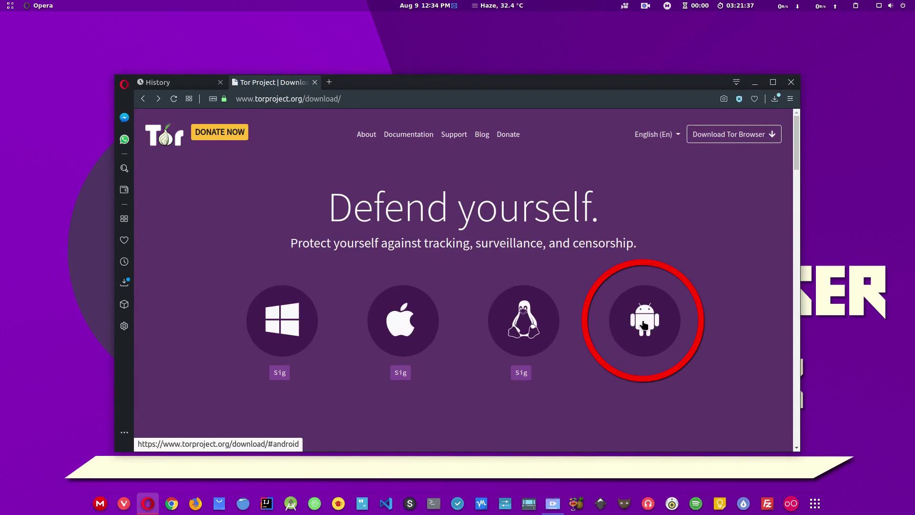
pyautogui.click(643, 324)
pyautogui.scroll(-3, 394, 300)
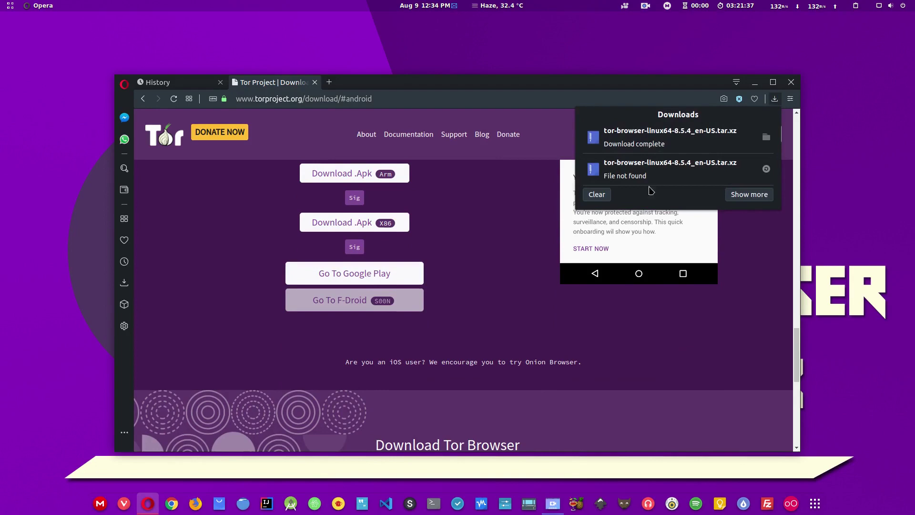
# - Open Files and extract the Tor Browser archive into the Home folder
pyautogui.click(243, 504)
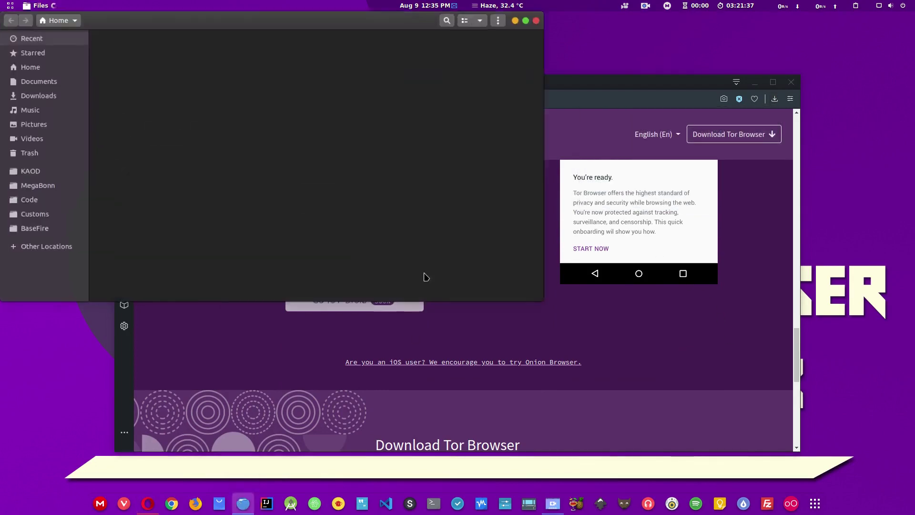
pyautogui.moveTo(316, 17); pyautogui.dragTo(467, 91)
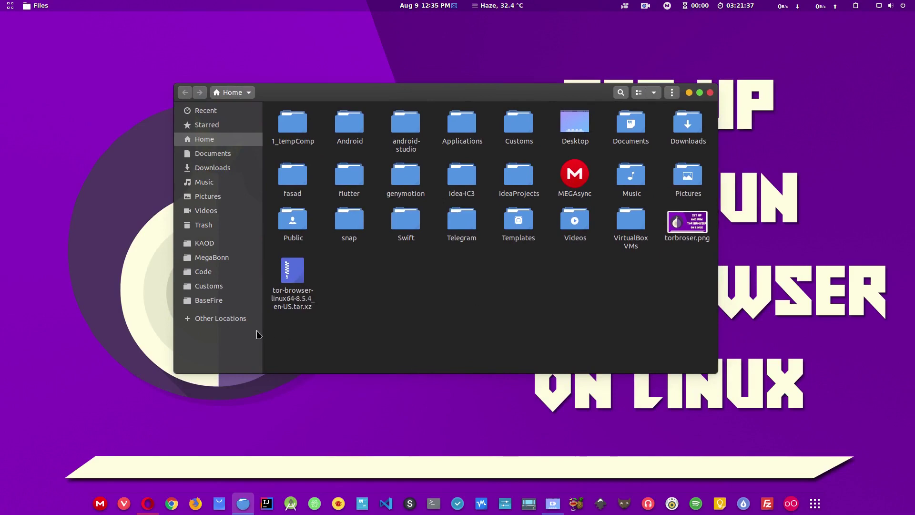
pyautogui.rightClick(294, 297)
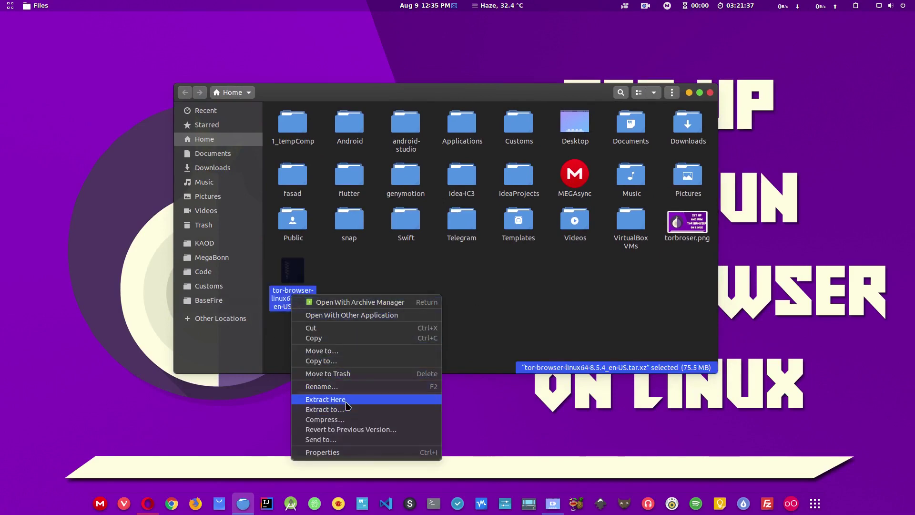
pyautogui.click(325, 399)
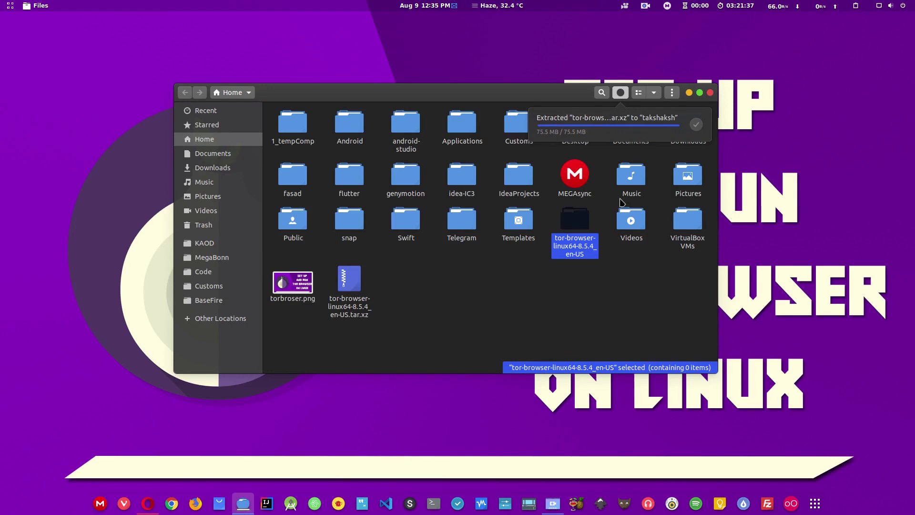
# - Permanently delete the extracted tor-browser-linux64-8.5.4_en-US folder, then open a terminal in Home
pyautogui.click(512, 311)
pyautogui.click(570, 234)
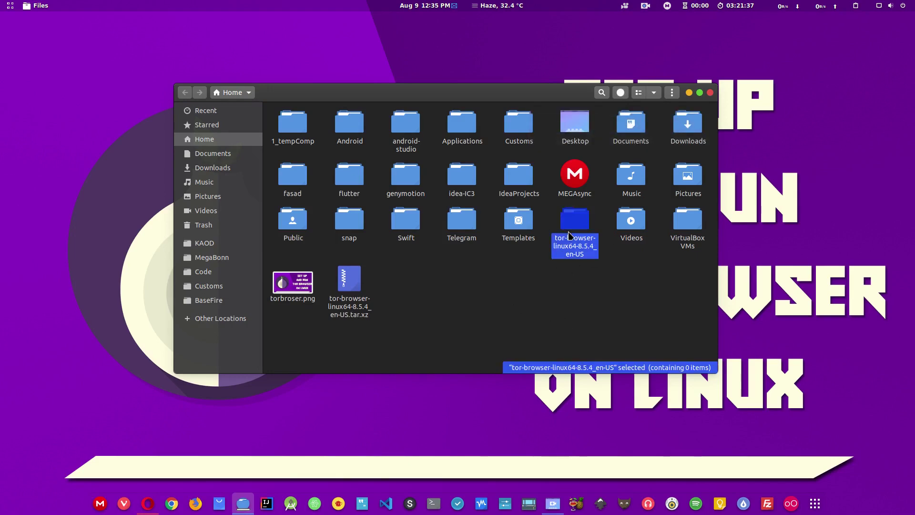
pyautogui.hotkey('shift', 'Delete')
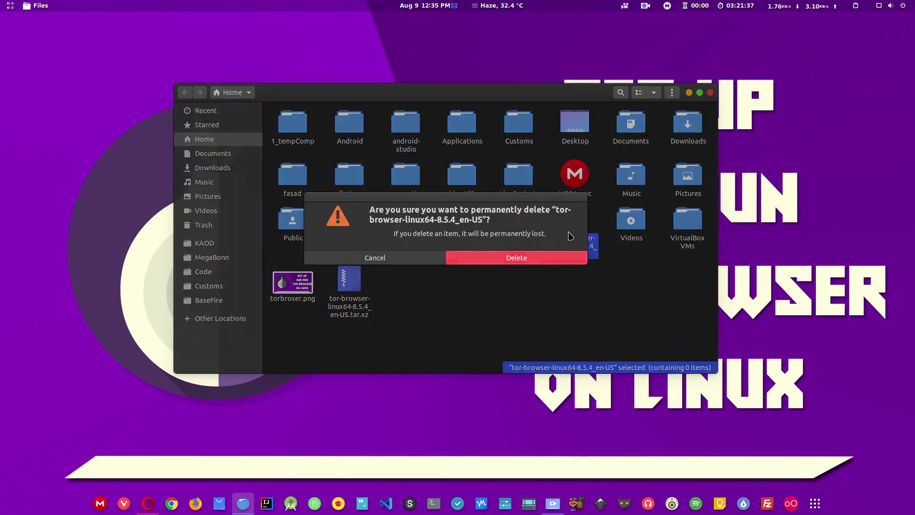
pyautogui.press('Escape')
pyautogui.press('Delete')
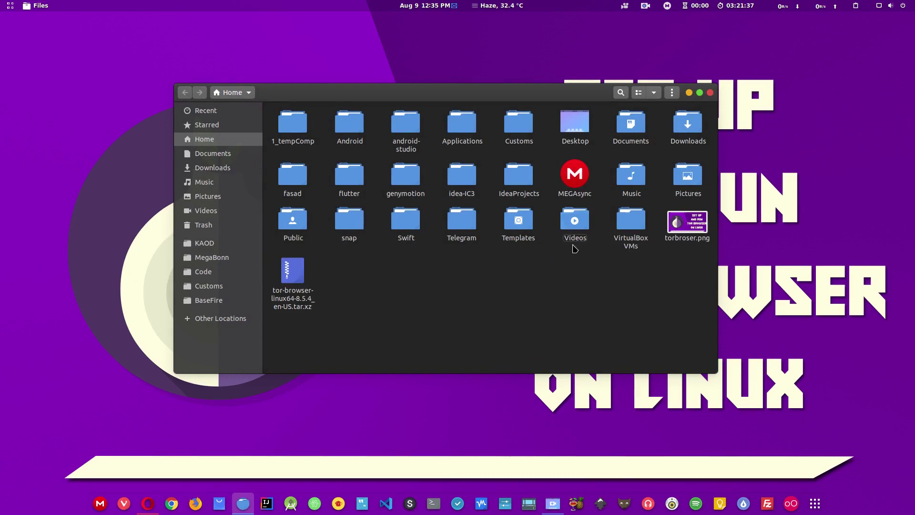
pyautogui.rightClick(461, 302)
pyautogui.click(501, 360)
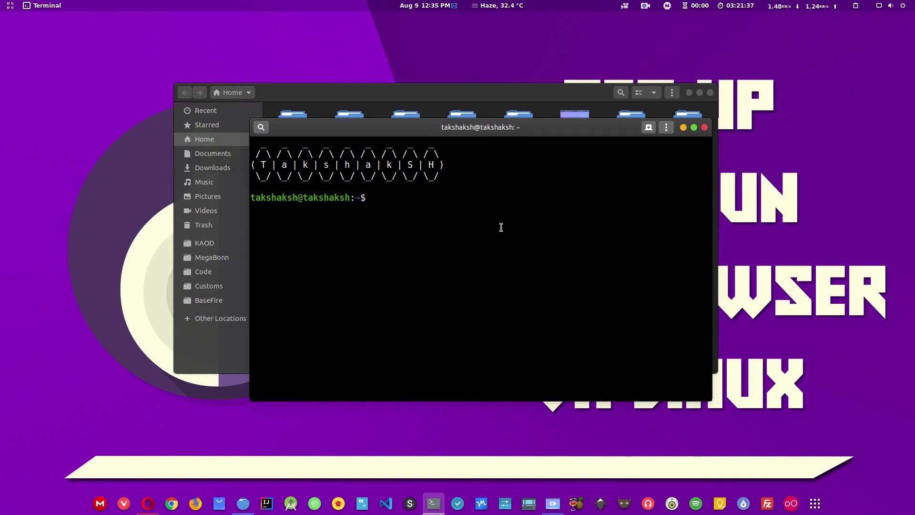
# - List the home folder contents with ls to find the archive name
pyautogui.write('ls')
pyautogui.press('Return')
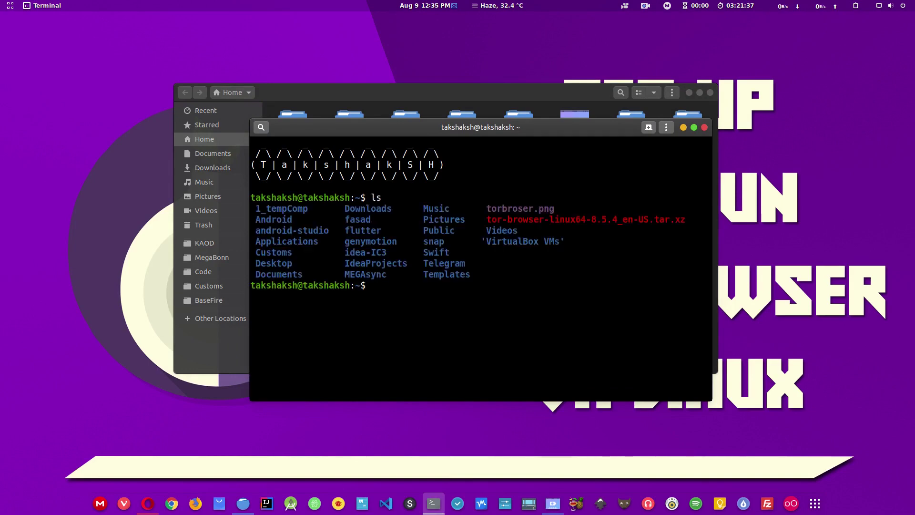
pyautogui.doubleClick(574, 219)
pyautogui.click(456, 312)
# - Run tar -xvf tor-browser-linux64-8.5.4_en-US.tar.xz, then minimize the terminal
pyautogui.write('tar -xvf tor-')
pyautogui.press('Tab')
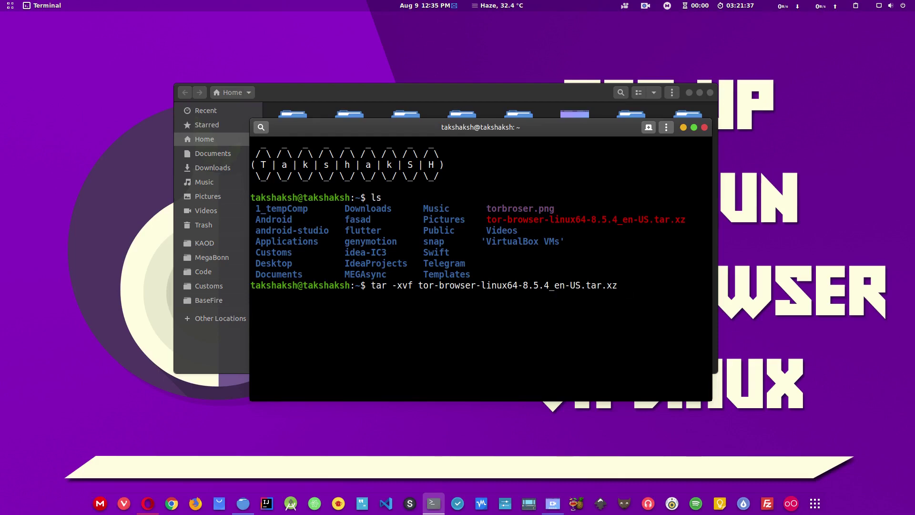
pyautogui.press('Tab')
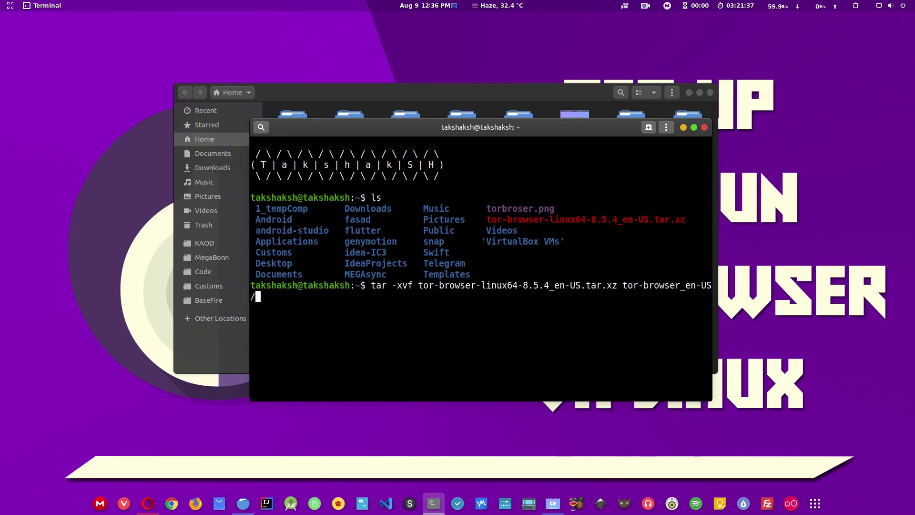
pyautogui.press('BackSpace')
pyautogui.press('BackSpace')
pyautogui.press('BackSpace')
pyautogui.press('BackSpace')
pyautogui.press('BackSpace')
pyautogui.press('BackSpace')
pyautogui.press('BackSpace')
pyautogui.press('BackSpace')
pyautogui.press('BackSpace')
pyautogui.press('BackSpace')
pyautogui.press('BackSpace')
pyautogui.press('BackSpace')
pyautogui.press('BackSpace')
pyautogui.press('BackSpace')
pyautogui.press('BackSpace')
pyautogui.press('BackSpace')
pyautogui.press('BackSpace')
pyautogui.press('BackSpace')
pyautogui.press('BackSpace')
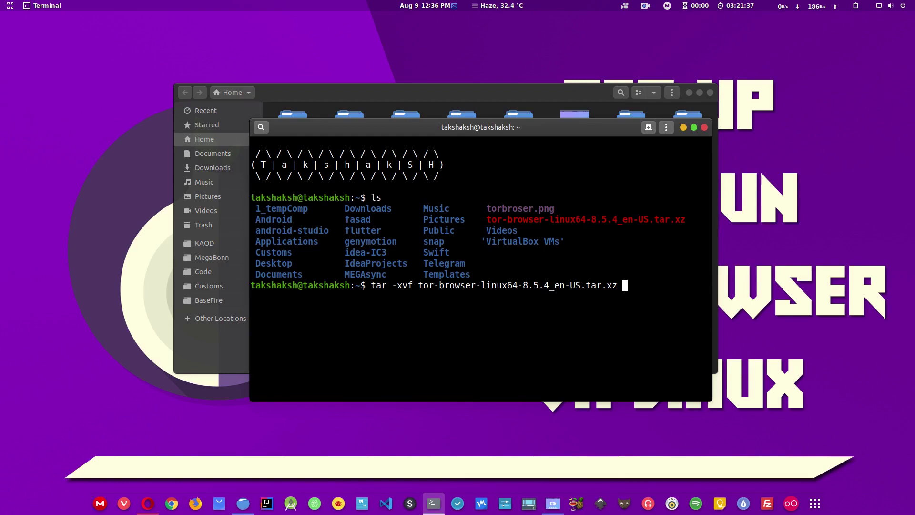
pyautogui.press('Return')
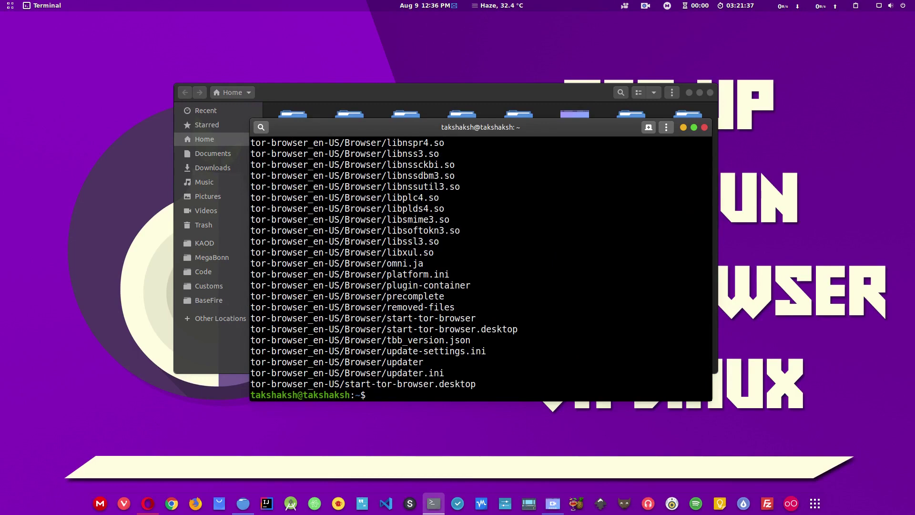
pyautogui.press('Up')
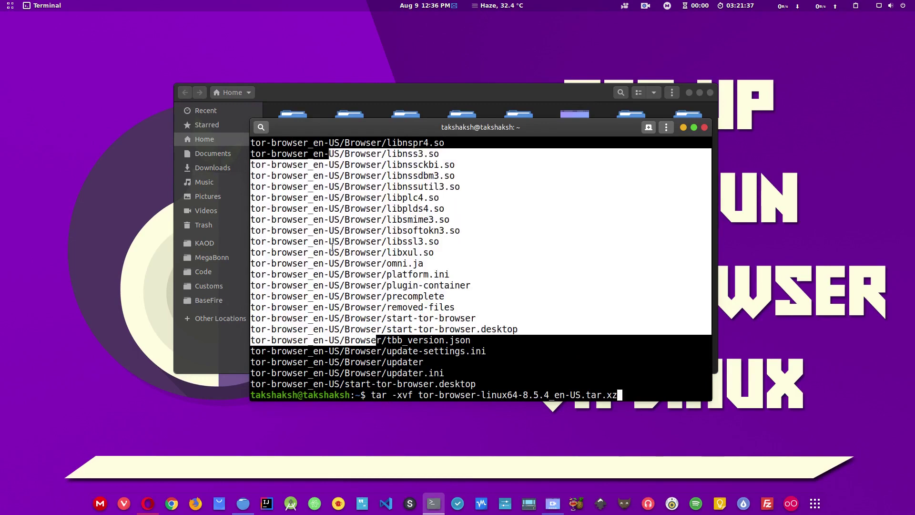
pyautogui.click(683, 127)
# - Open the tor-browser_en-US folder and select start-tor-browser.desktop
pyautogui.click(582, 245)
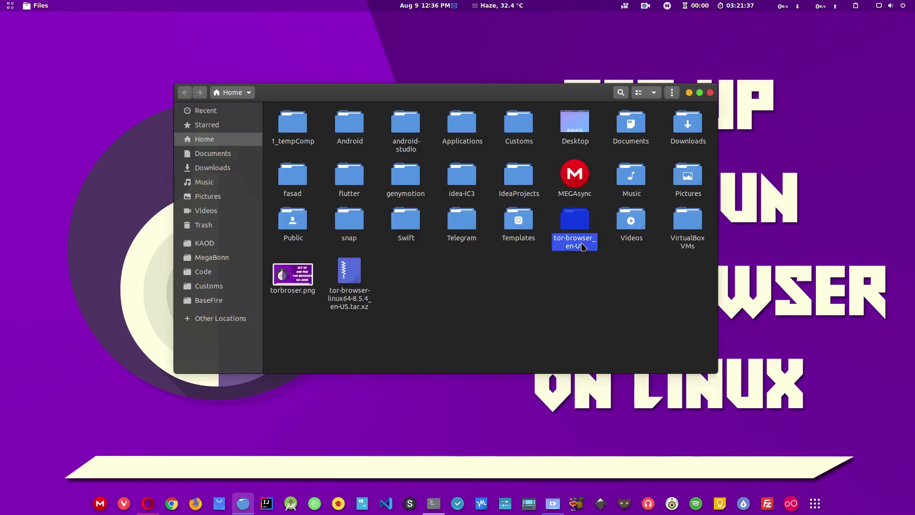
pyautogui.doubleClick(581, 240)
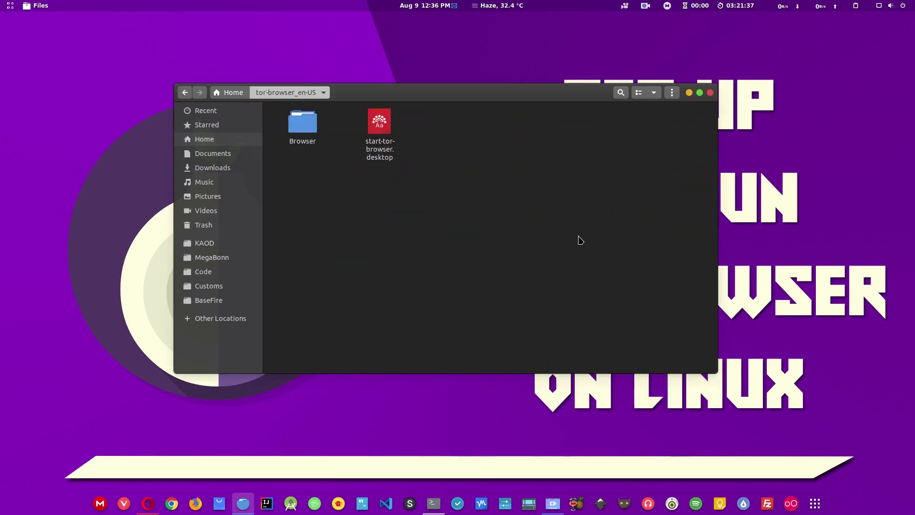
pyautogui.click(383, 156)
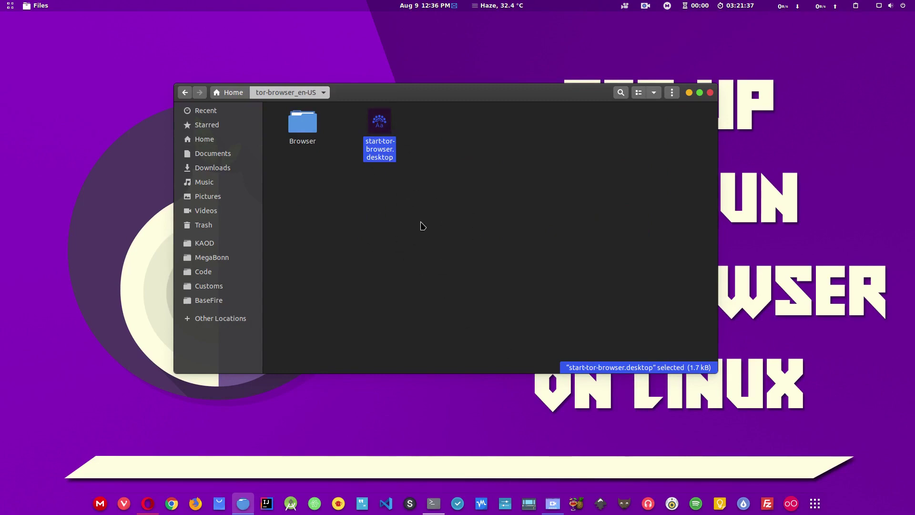
pyautogui.rightClick(421, 222)
# - From a terminal in tor-browser_en-US, list the files and run ./start-tor-browser.desktop
pyautogui.click(470, 284)
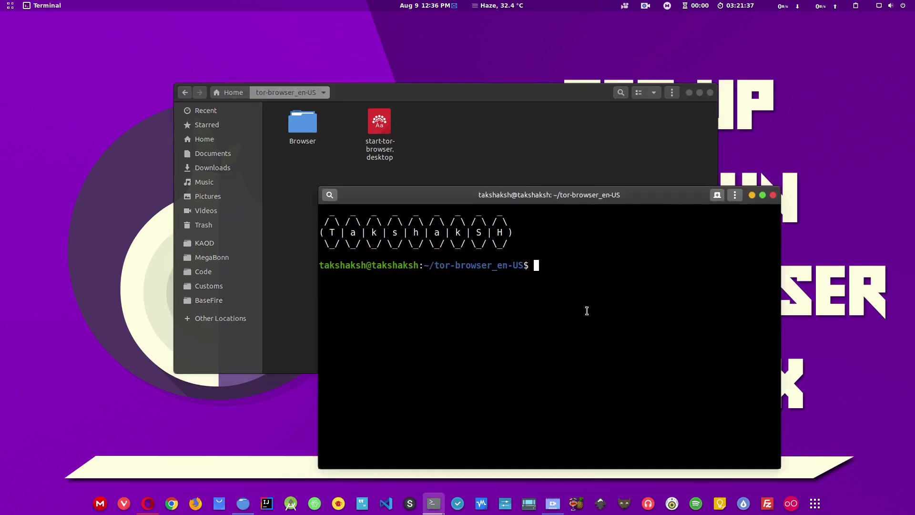
pyautogui.moveTo(455, 266); pyautogui.dragTo(475, 267)
pyautogui.click(546, 272)
pyautogui.write('ls')
pyautogui.press('Return')
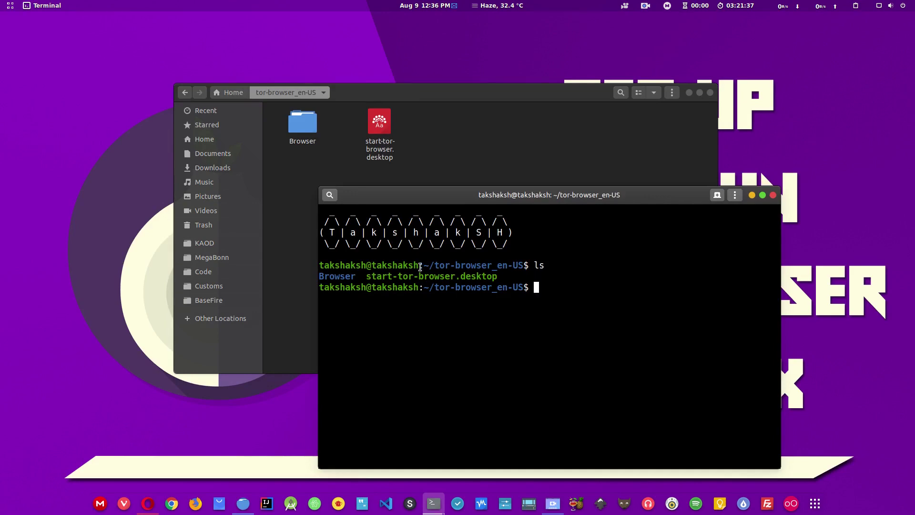
pyautogui.doubleClick(427, 276)
pyautogui.click(598, 286)
pyautogui.write('./sta')
pyautogui.press('Tab')
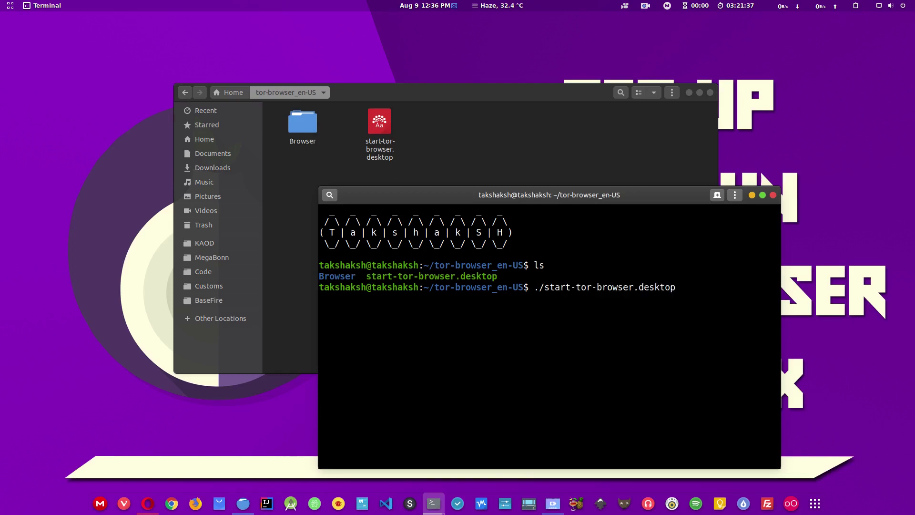
pyautogui.press('Return')
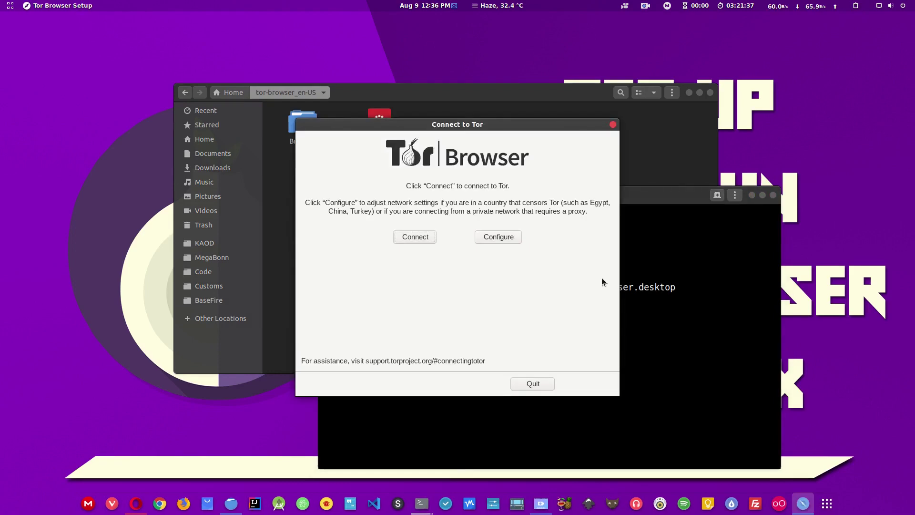
# - Minimize the terminal and Files windows, then Connect in the Connect to Tor dialog
pyautogui.click(752, 195)
pyautogui.click(689, 92)
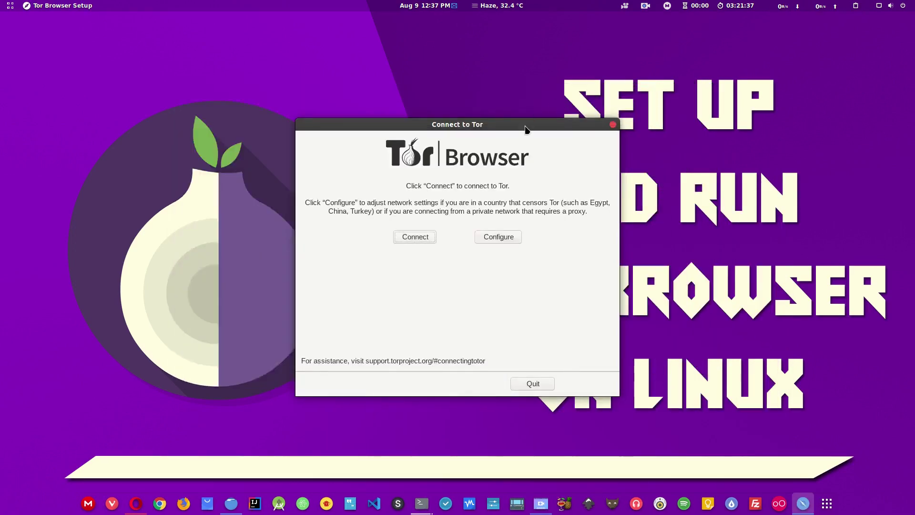
pyautogui.moveTo(525, 129); pyautogui.dragTo(531, 101)
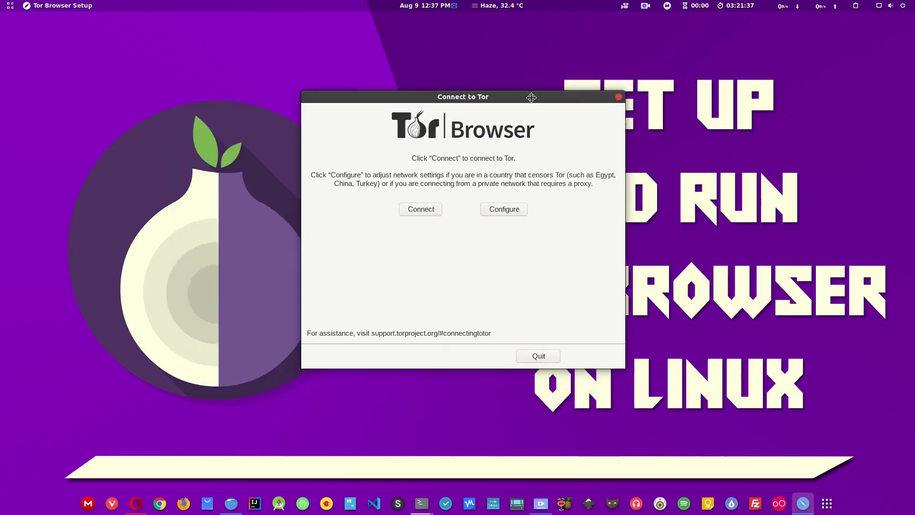
pyautogui.click(424, 211)
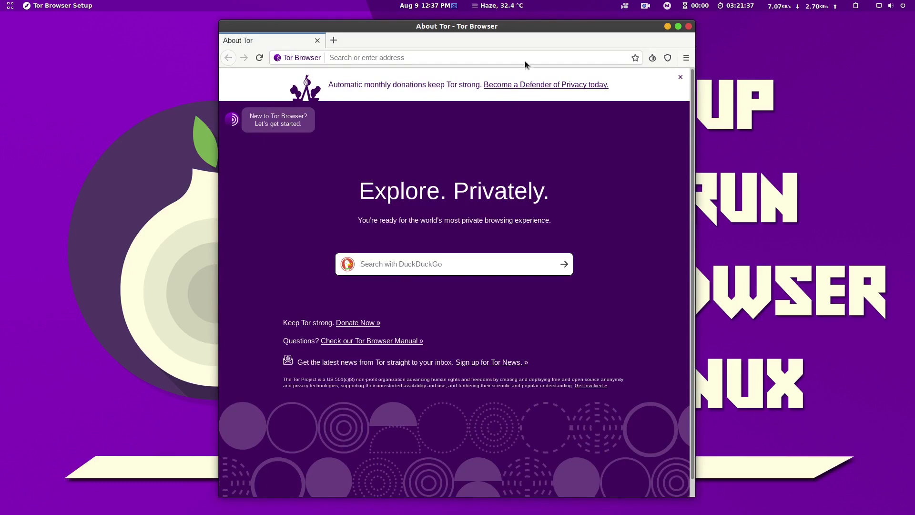
# - Enlarge the window, load duckduckgo.com, and show its United Kingdom–Canada–Latvia Tor circuit
pyautogui.moveTo(460, 21); pyautogui.dragTo(399, 63)
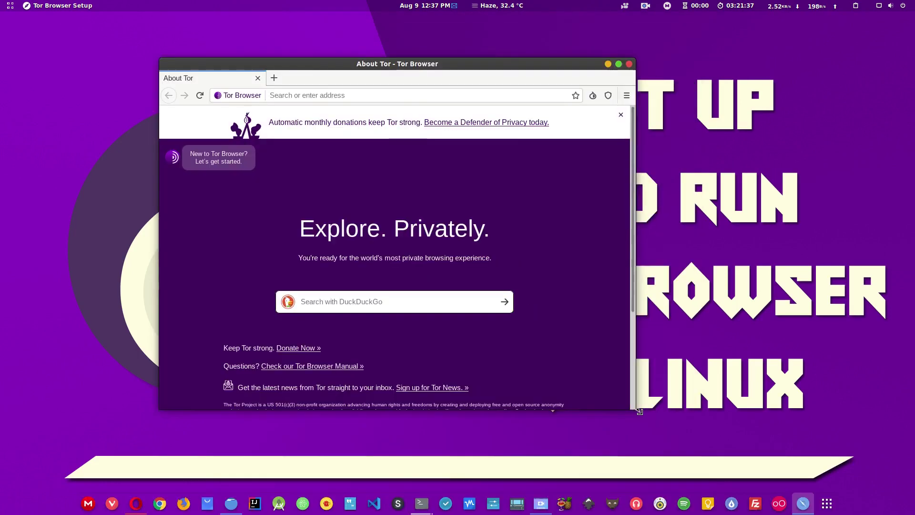
pyautogui.moveTo(635, 425); pyautogui.dragTo(748, 428)
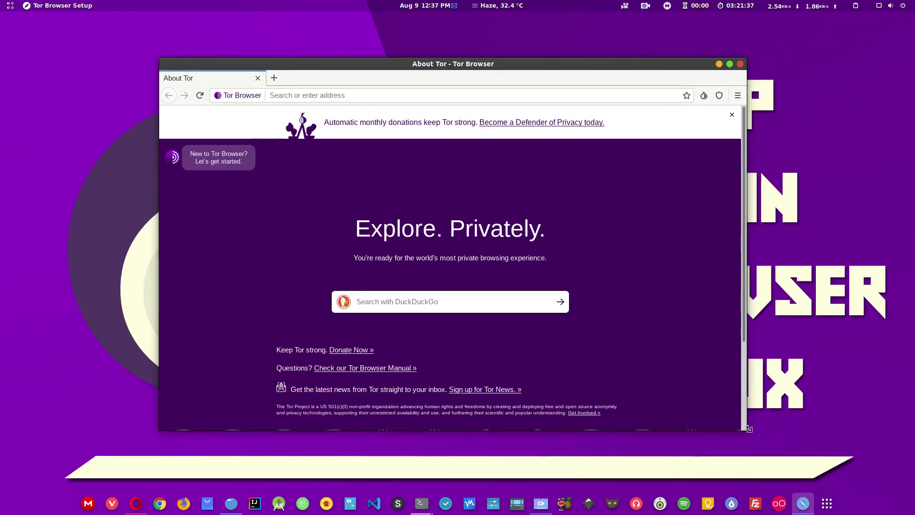
pyautogui.click(221, 93)
pyautogui.click(319, 95)
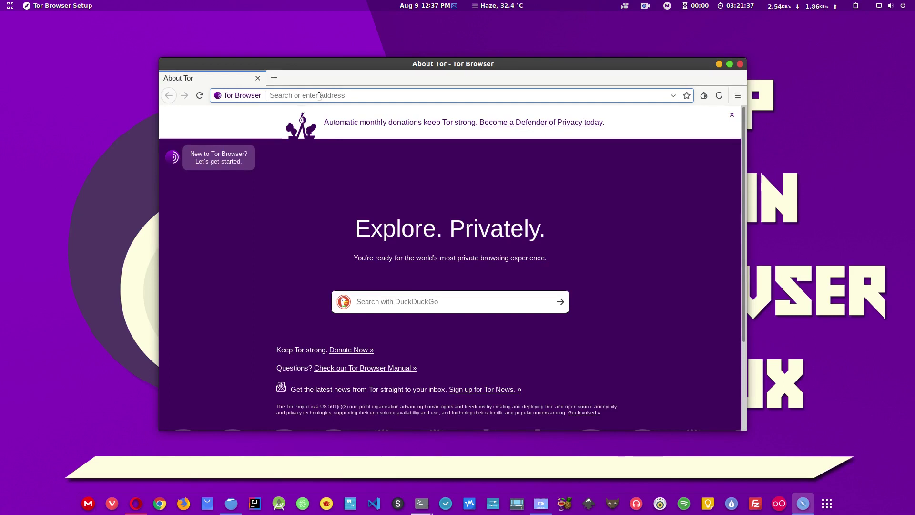
pyautogui.write('duckduckgo.com')
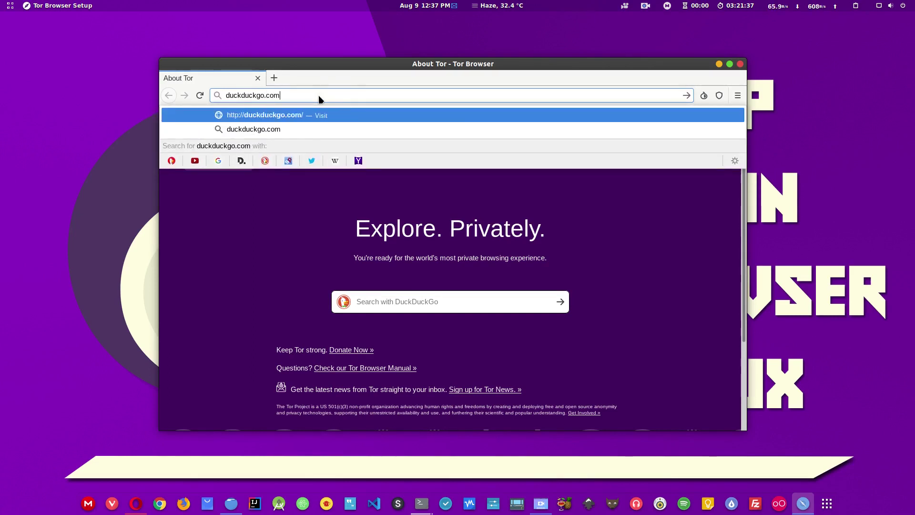
pyautogui.press('Return')
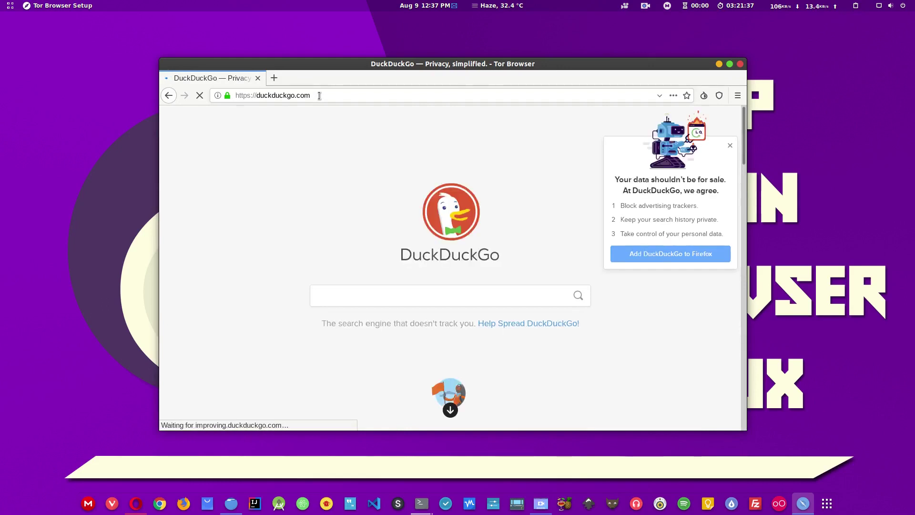
pyautogui.click(225, 93)
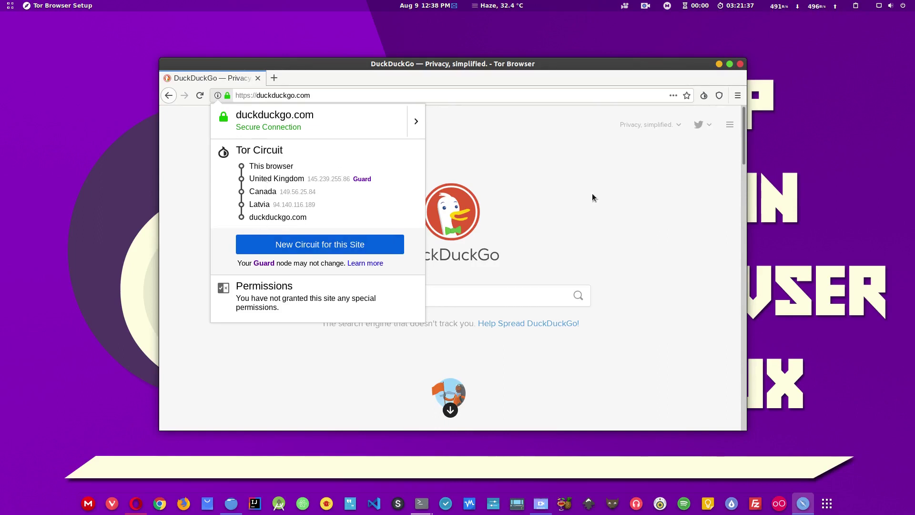
# - Dismiss the circuit panel to reveal the DuckDuckGo search homepage
pyautogui.click(579, 217)
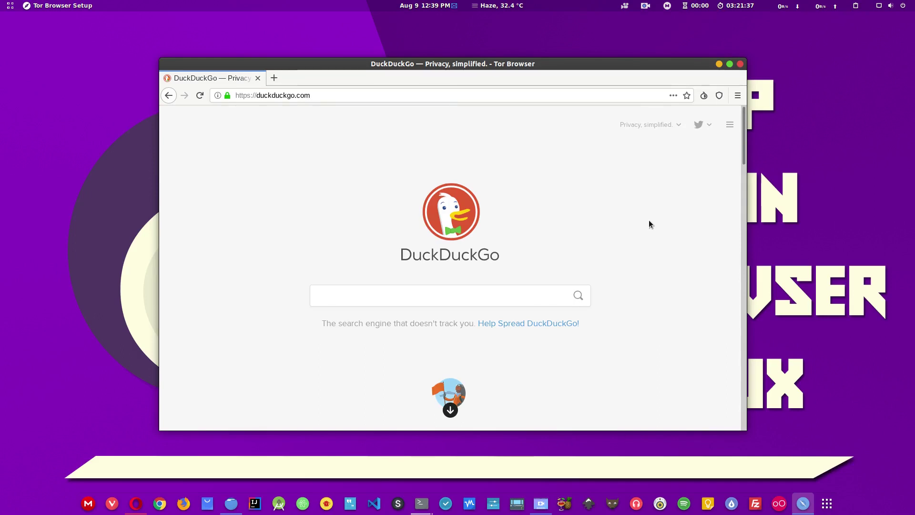
pyautogui.click(321, 98)
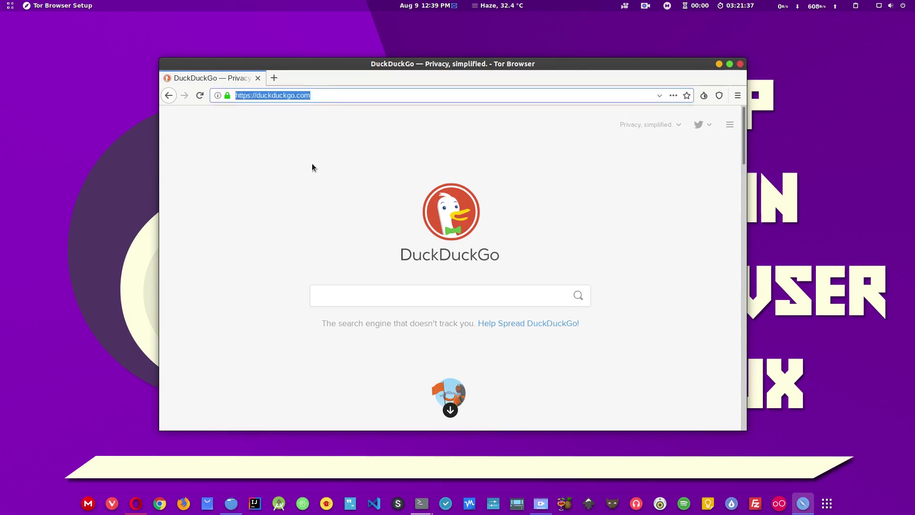
pyautogui.click(314, 165)
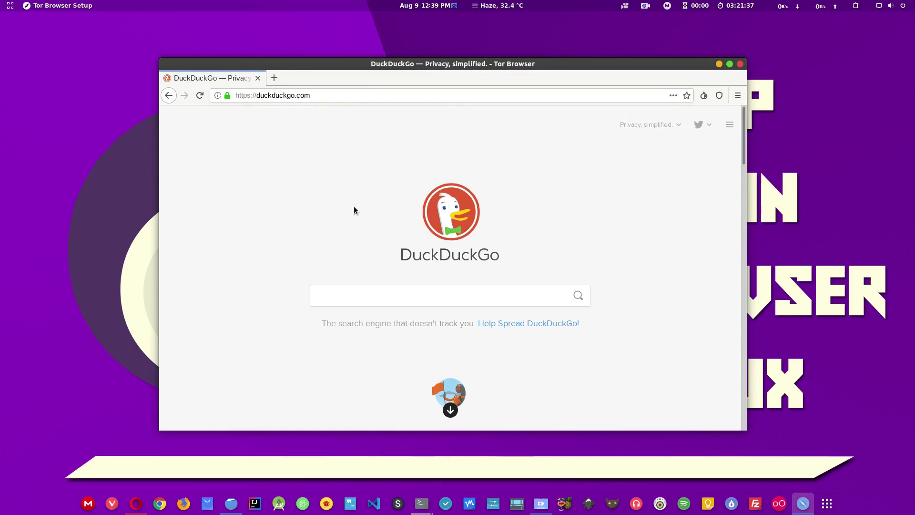
pyautogui.click(136, 503)
pyautogui.moveTo(363, 76); pyautogui.dragTo(326, 38)
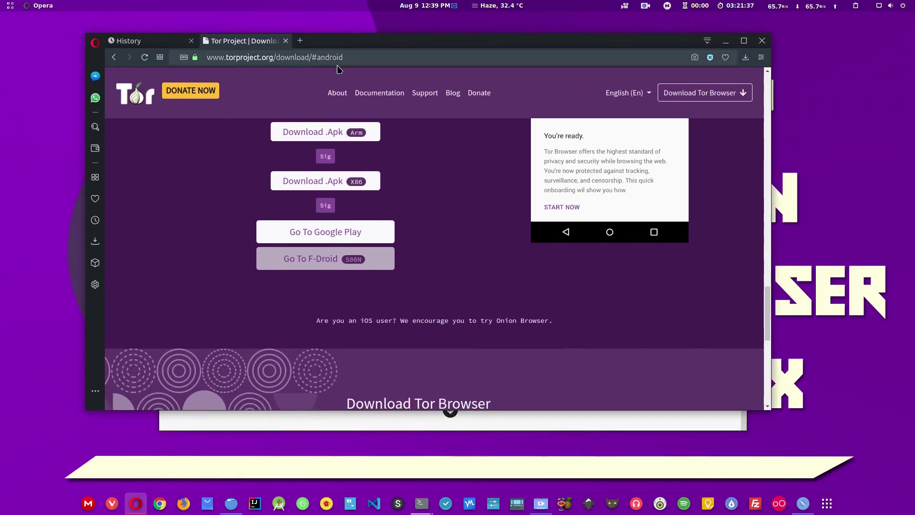
pyautogui.click(726, 42)
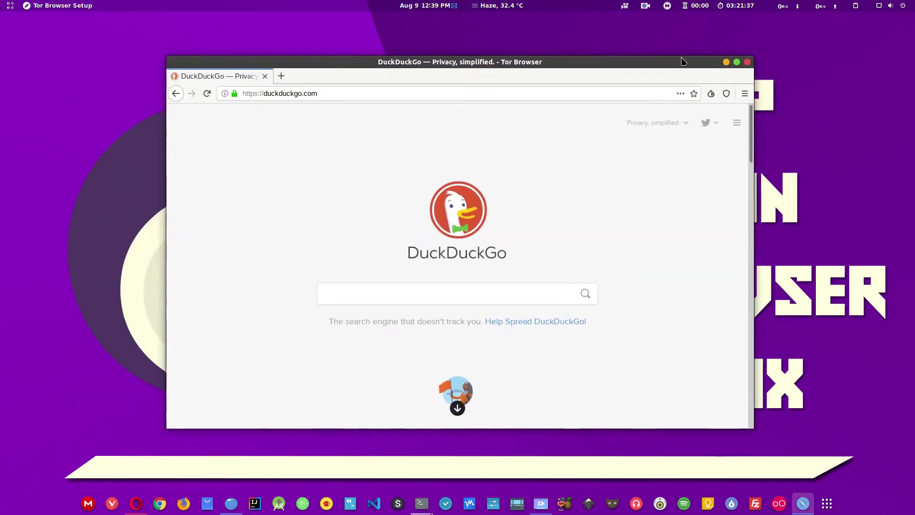